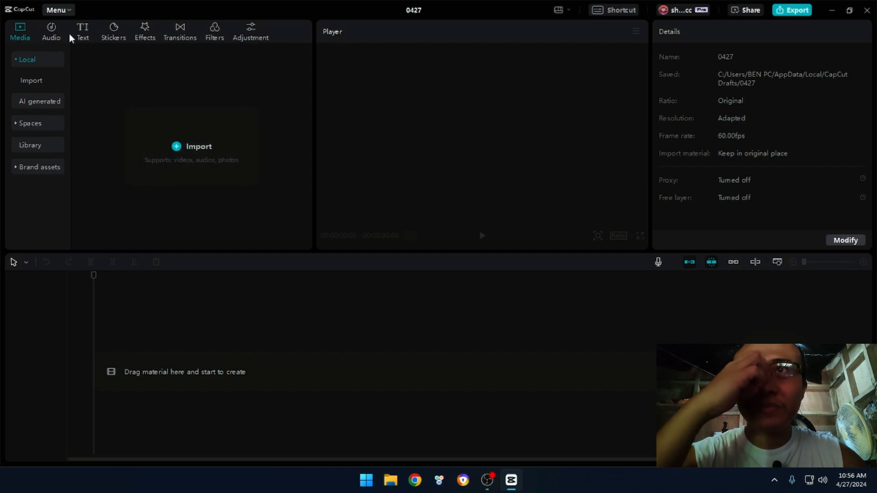
Look through the media import dialog, the audio section and the trending text templates
left_click(204, 146)
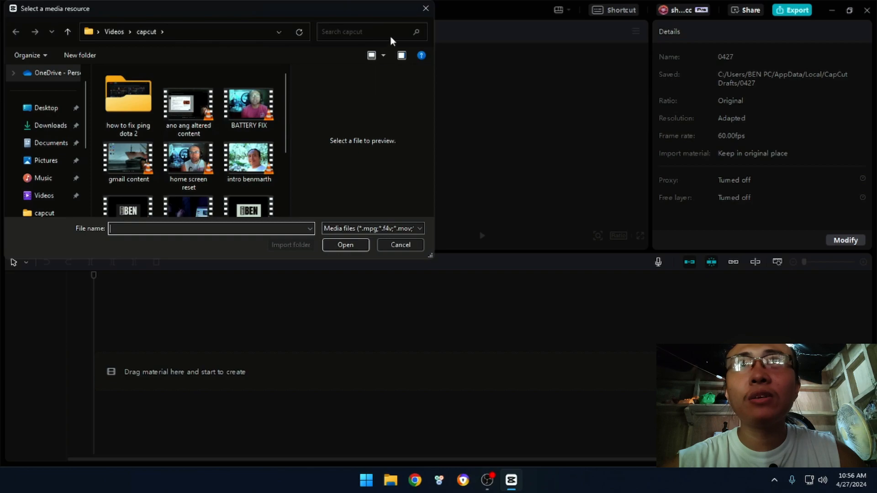
left_click(424, 8)
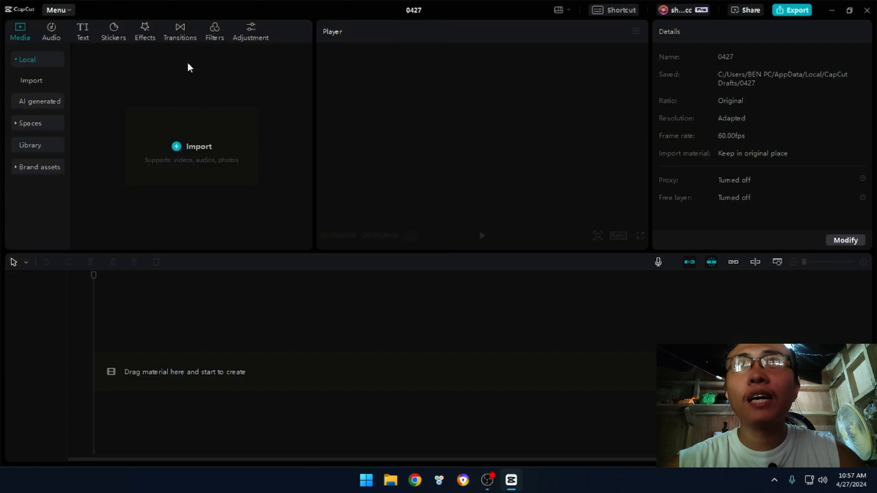
left_click(49, 30)
left_click(83, 29)
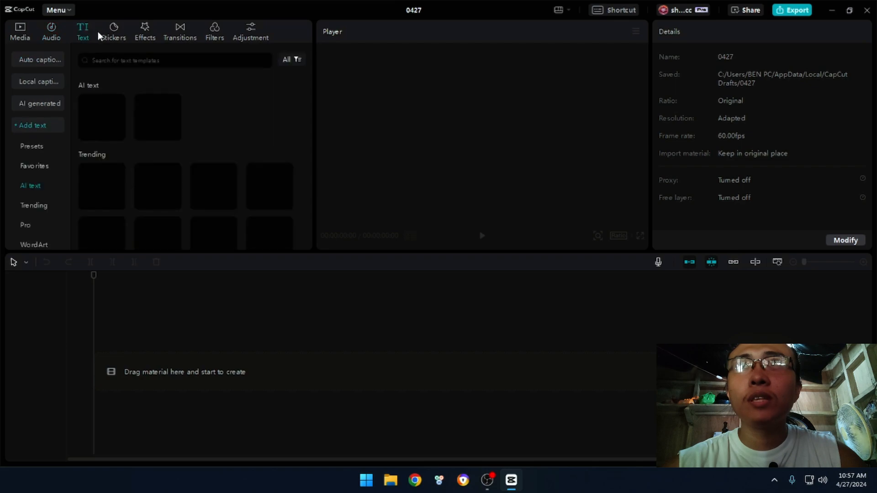
scroll(157, 138, "down", 4)
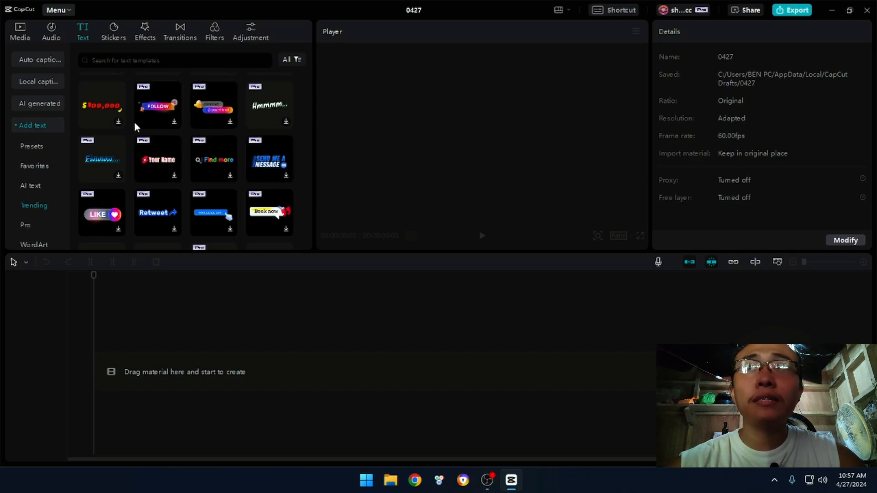
scroll(137, 137, "down", 3)
scroll(187, 137, "up", 1)
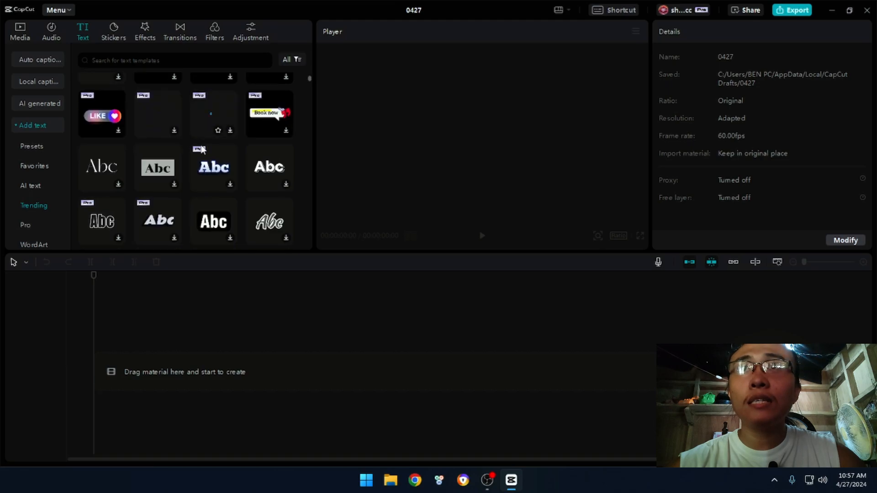
scroll(134, 117, "up", 5)
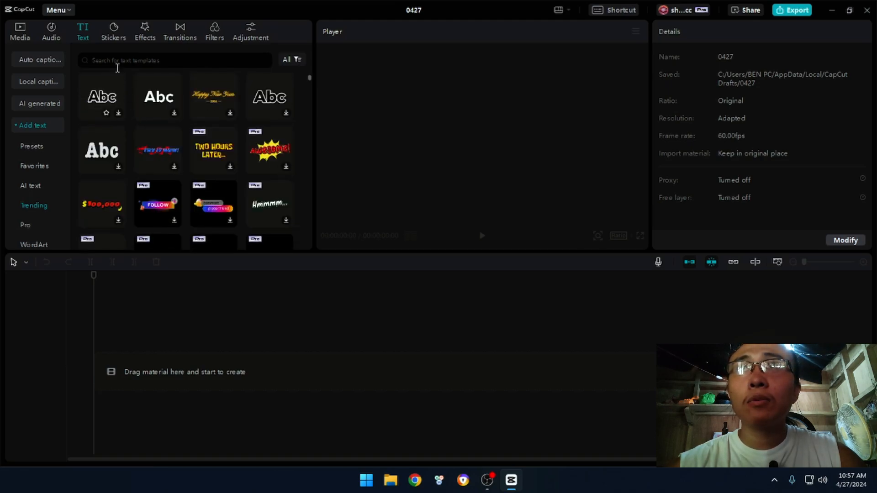
Preview the trending video effects, including Infrared Lights, Snapshot, Slit Lighting and Take Selfie
left_click(144, 30)
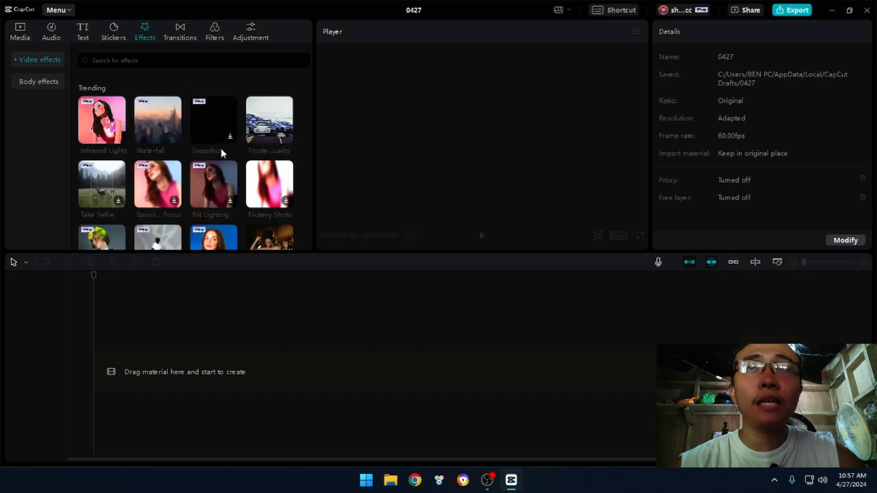
mouse_move(124, 110)
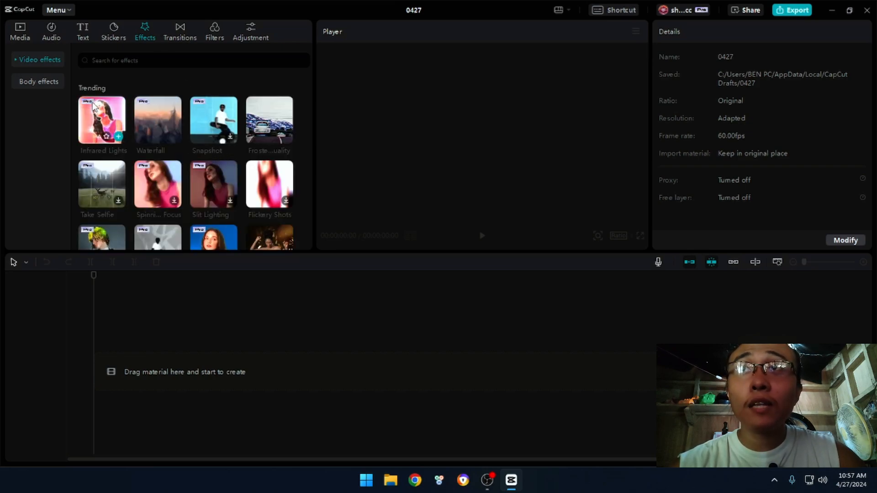
mouse_move(212, 116)
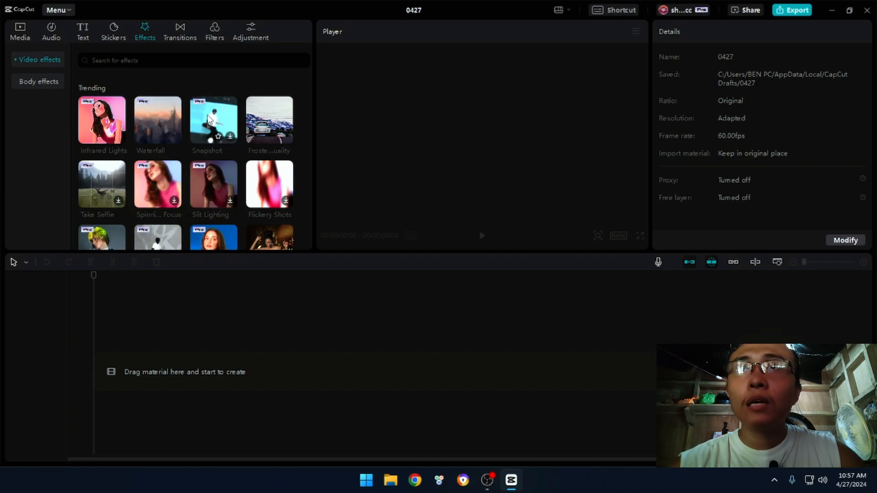
mouse_move(155, 118)
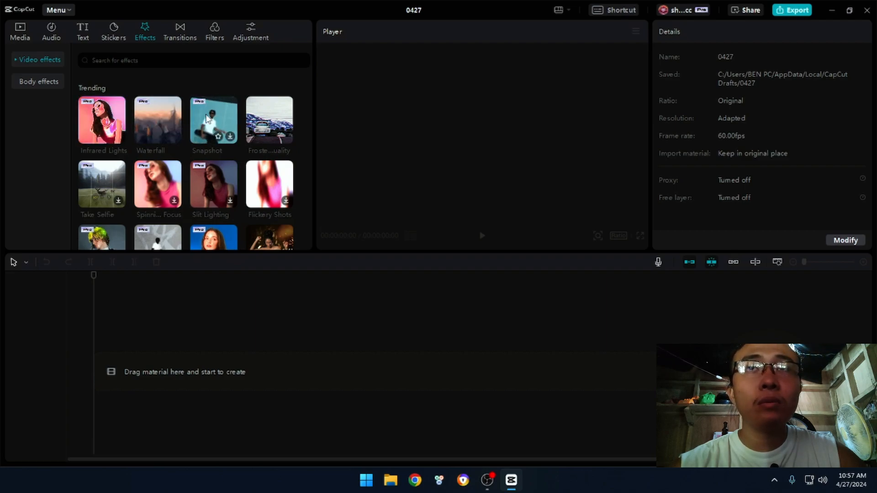
mouse_move(204, 169)
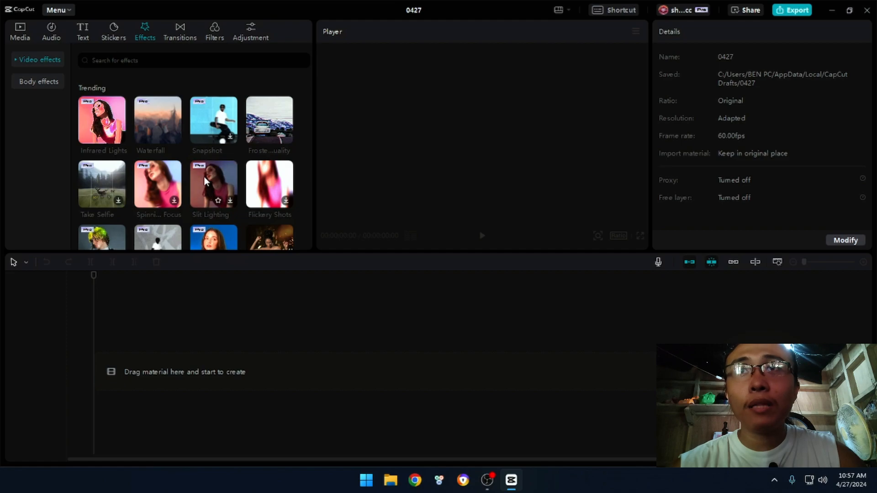
mouse_move(102, 176)
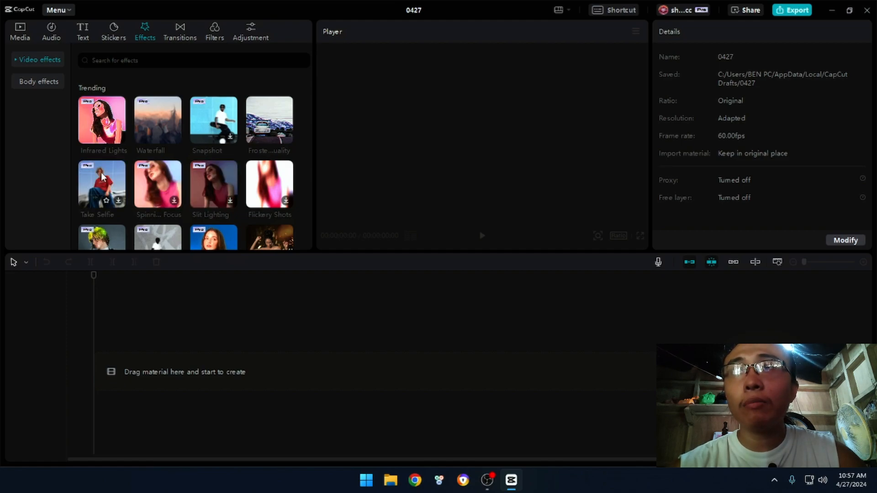
scroll(102, 179, "down", 3)
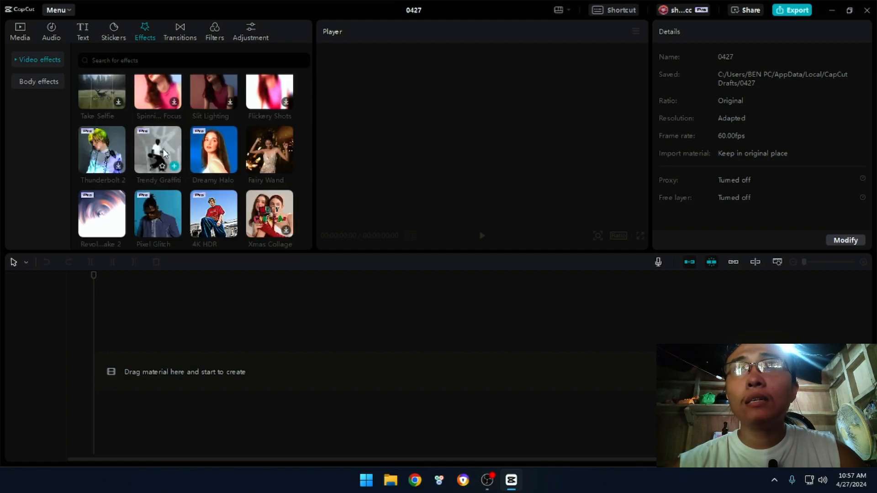
mouse_move(114, 151)
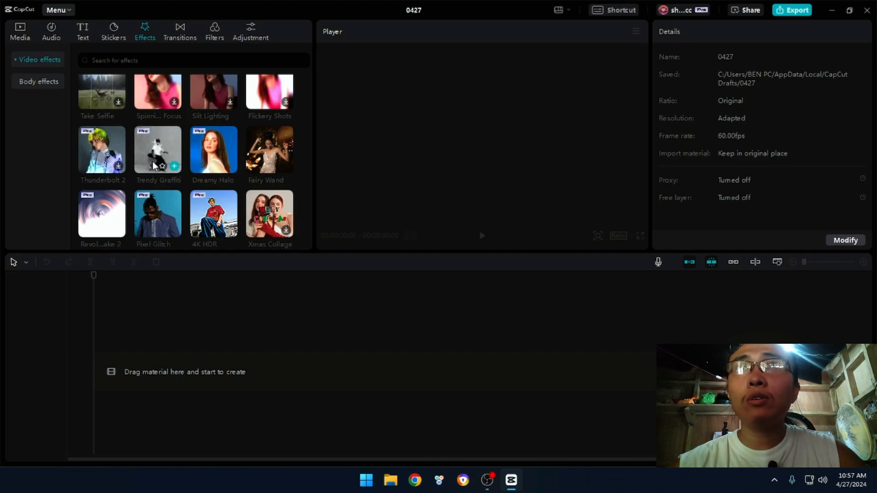
scroll(160, 133, "down", 5)
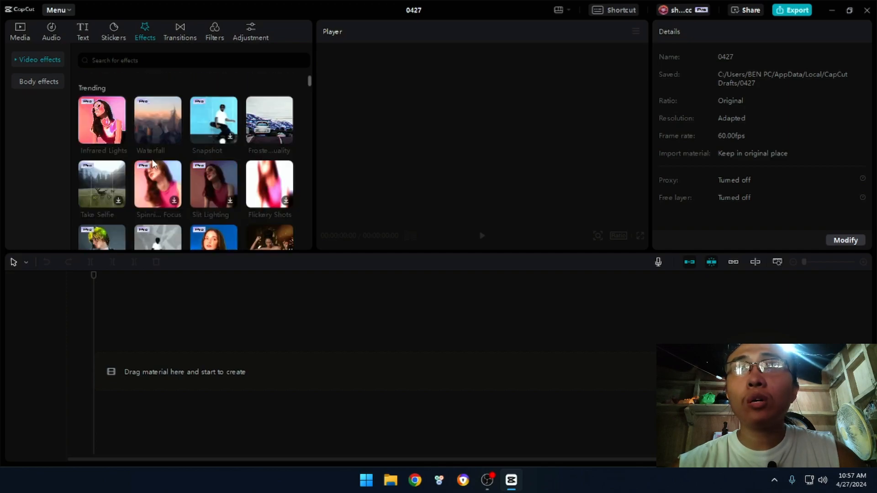
Try to add the zoom change transition from the Glitch category to the empty timeline
left_click(183, 36)
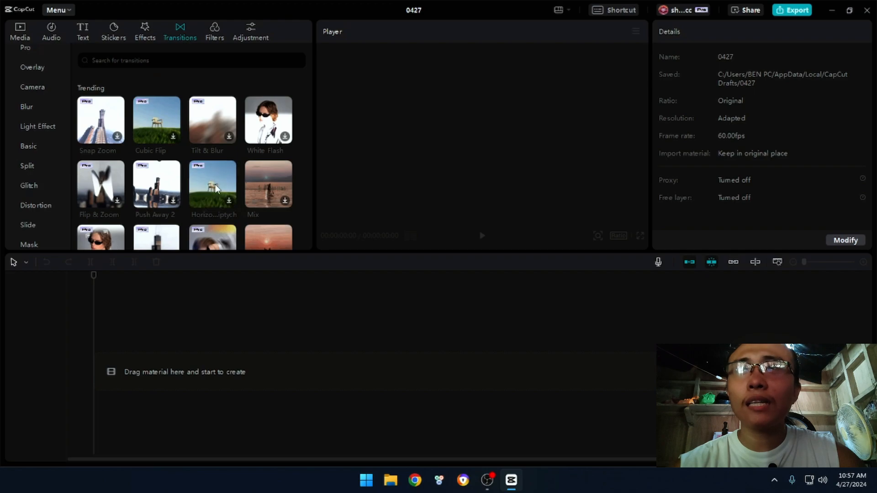
left_click(32, 186)
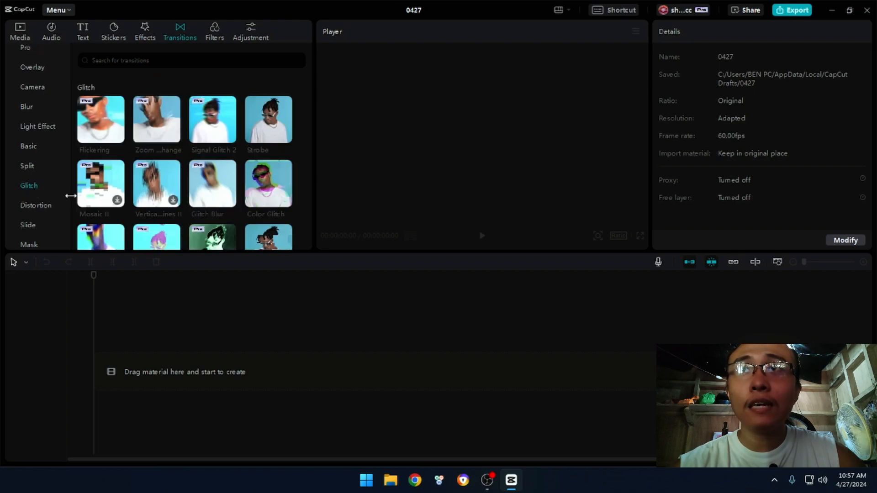
left_click(160, 127)
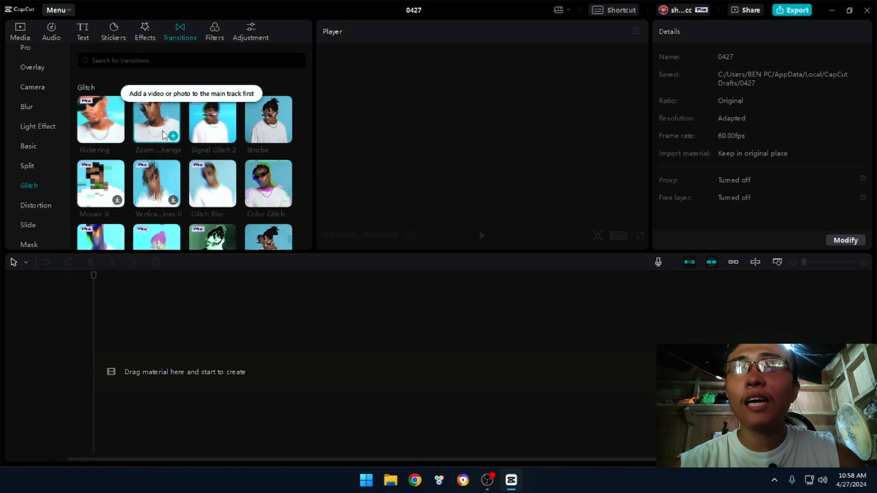
Start a local media import and look through the capcut, Documents, Videos, Music and Pictures folders for files to use
left_click(23, 31)
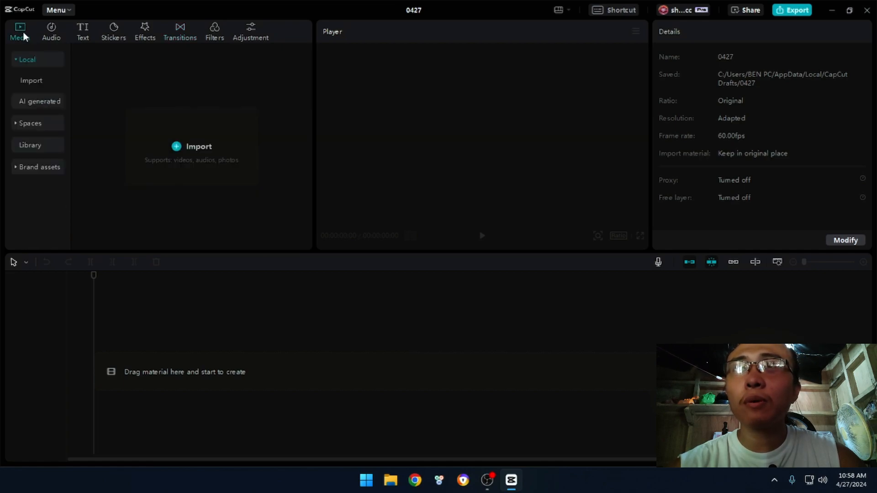
left_click(175, 163)
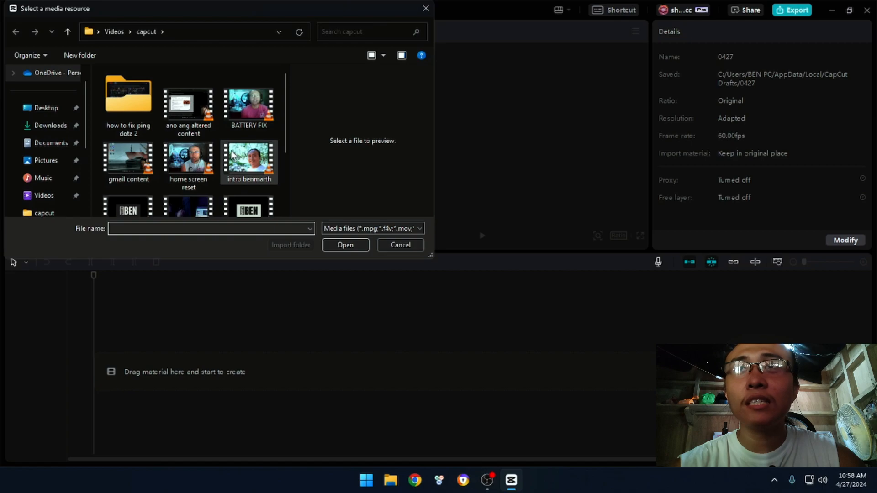
scroll(230, 150, "down", 2)
scroll(194, 172, "up", 2)
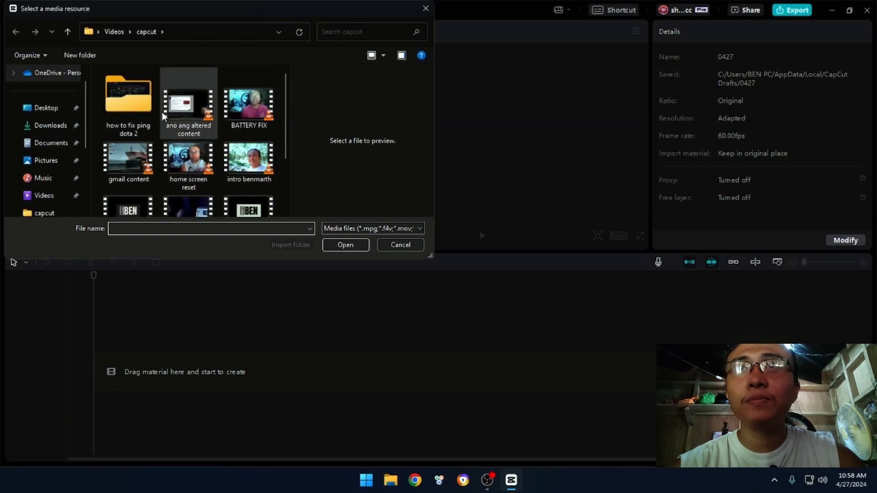
scroll(136, 96, "down", 1)
scroll(136, 96, "up", 1)
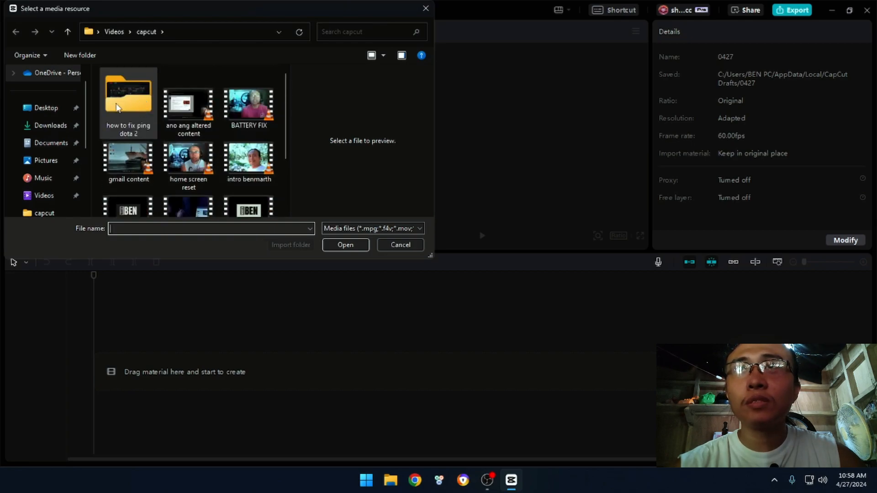
left_click(54, 143)
left_click(46, 196)
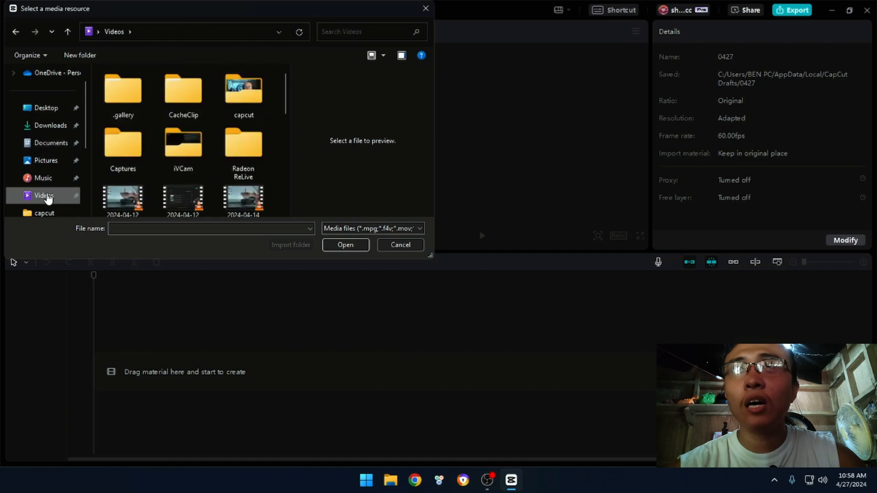
left_click(48, 178)
left_click(48, 160)
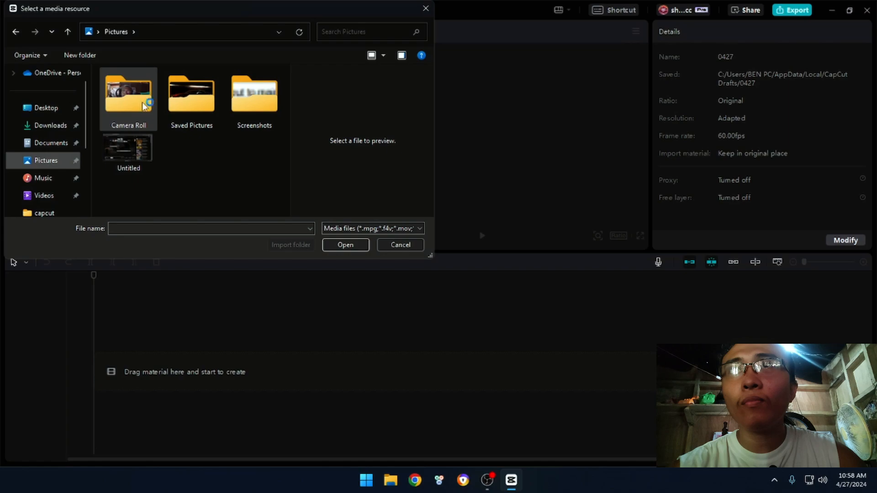
scroll(44, 167, "down", 1)
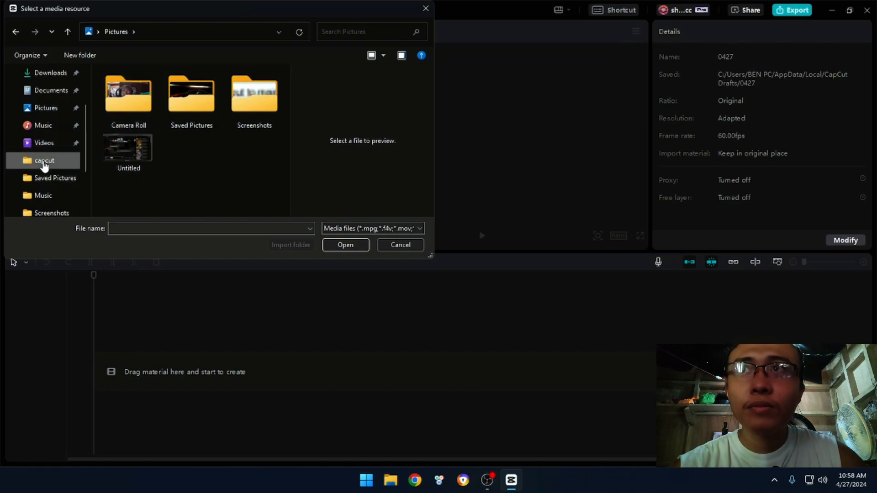
left_click(46, 145)
scroll(149, 161, "down", 1)
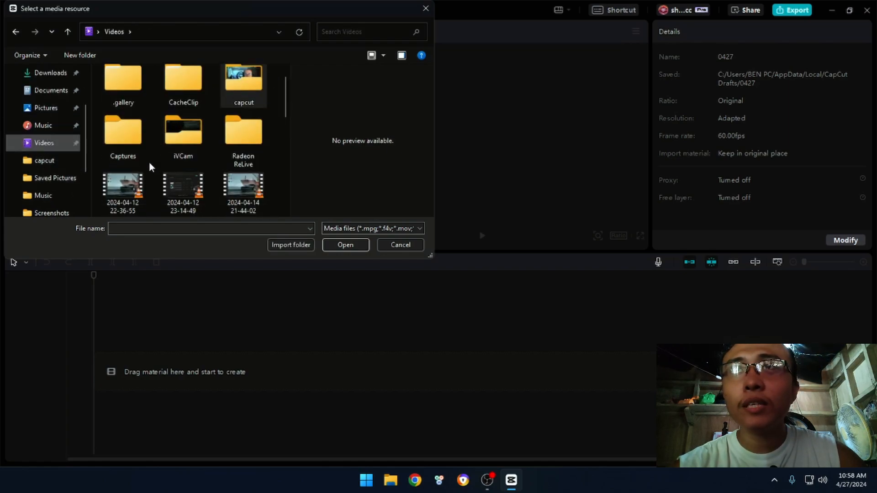
double_click(122, 126)
Import all the images from the Saved Pictures folder inside Pictures into the project
left_click(48, 109)
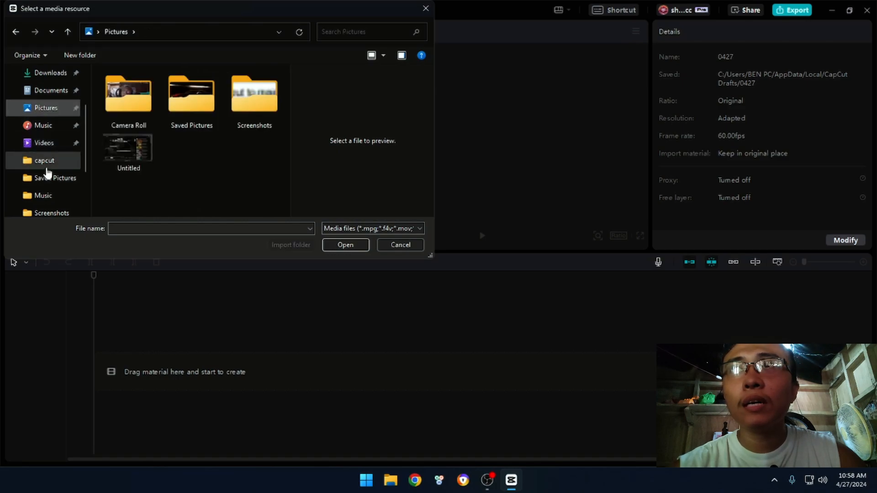
double_click(201, 109)
left_click(119, 85)
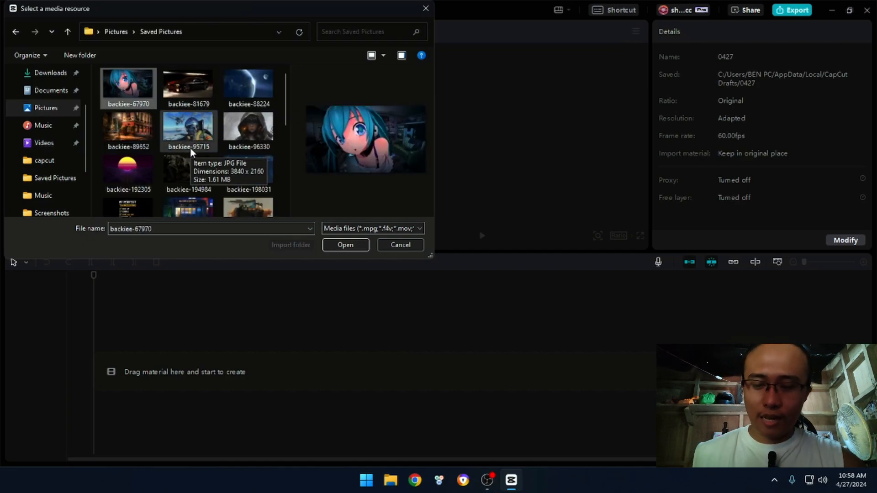
key("ctrl+a")
left_click(345, 245)
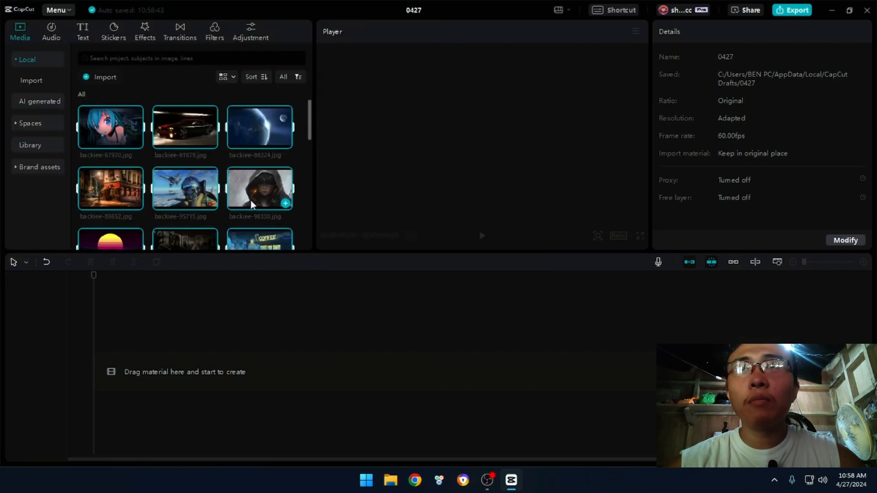
Place all the imported images in sequence on the main track and enlarge the timeline scale so the individual clips show
scroll(250, 200, "down", 3)
left_click_drag(255, 206, 114, 372)
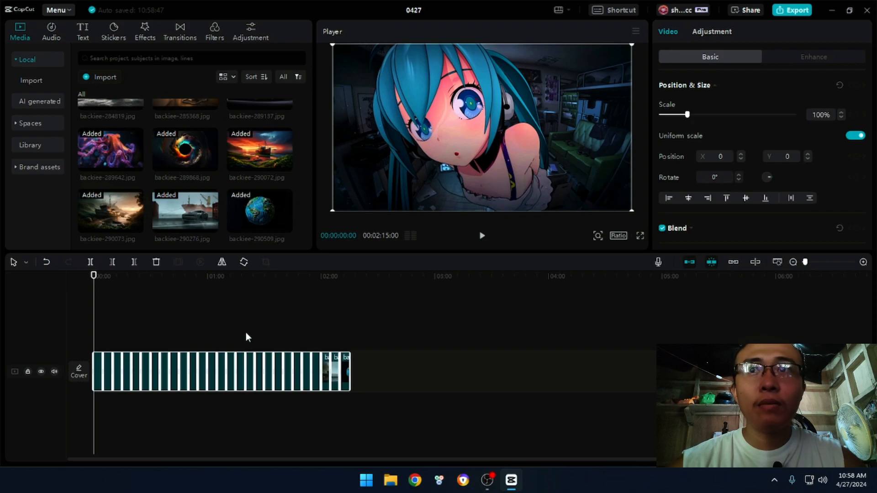
left_click_drag(805, 262, 811, 263)
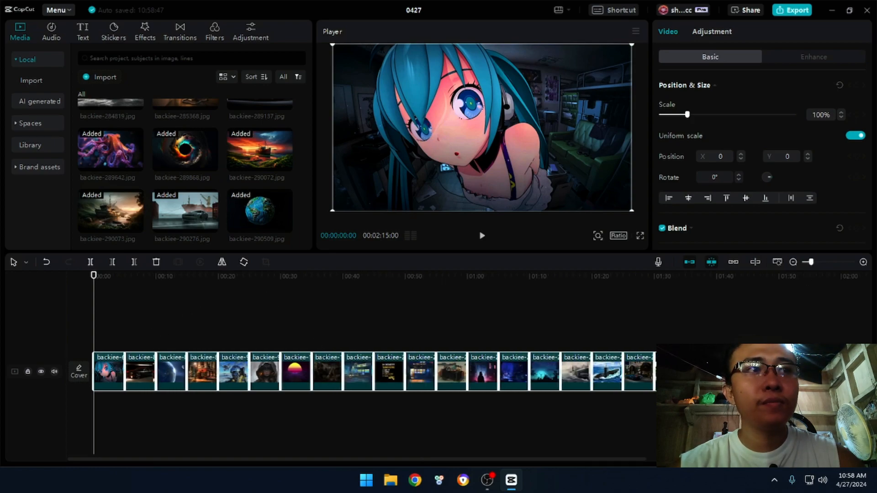
left_click(145, 322)
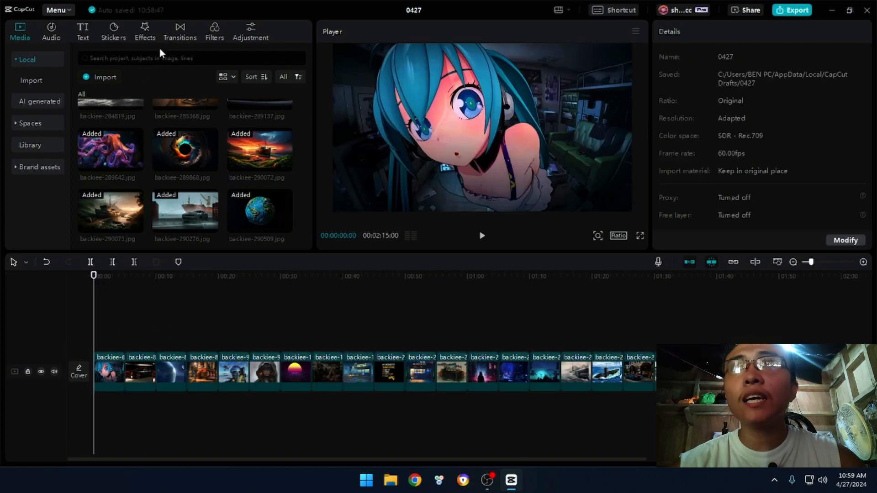
Add the Glitch zoom change transition between the first and second clips at 00:00:05:00, and move the playhead past it to the third clip
left_click(181, 32)
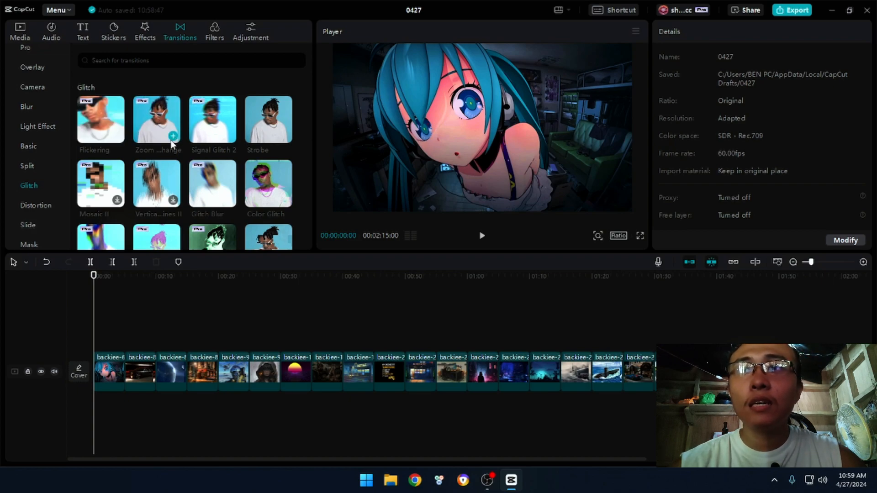
left_click(124, 279)
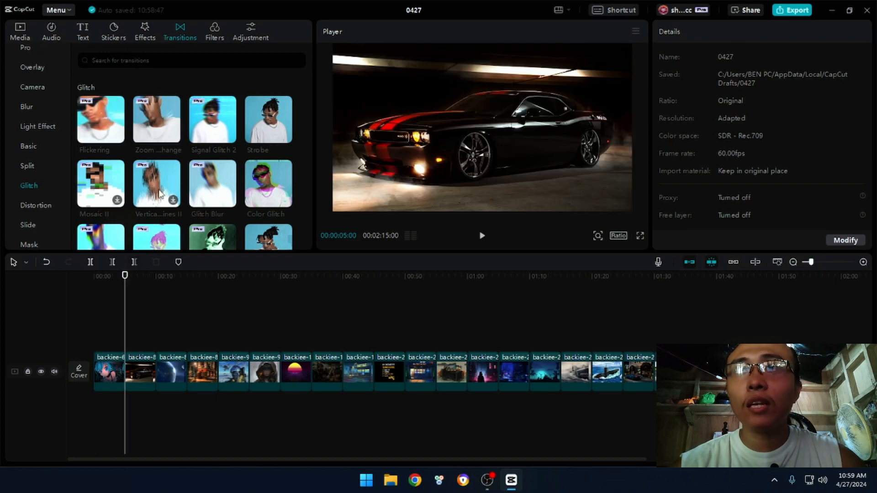
left_click(175, 139)
left_click(492, 271)
left_click(175, 314)
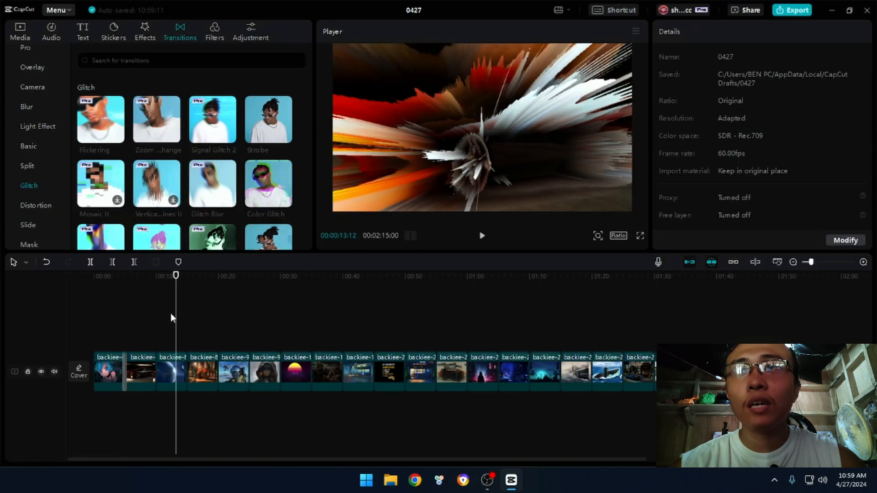
Add the Glitch zoom change transition between the second and third clips at 00:00:10:00 and play the sequence back from the first clip
left_click_drag(177, 278, 157, 282)
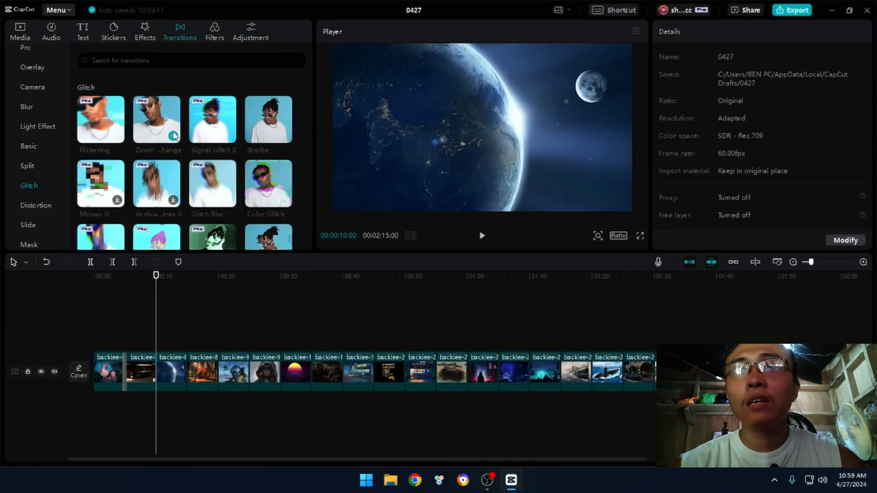
left_click(111, 278)
left_click_drag(109, 281, 113, 279)
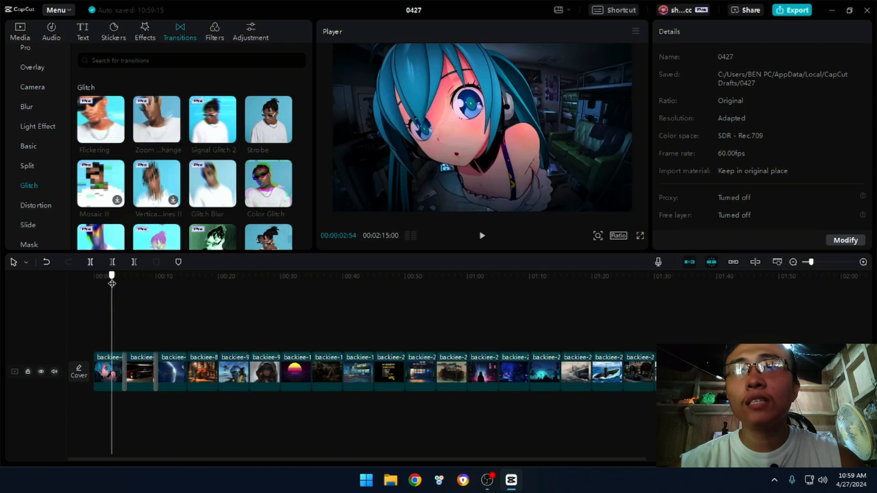
left_click(483, 237)
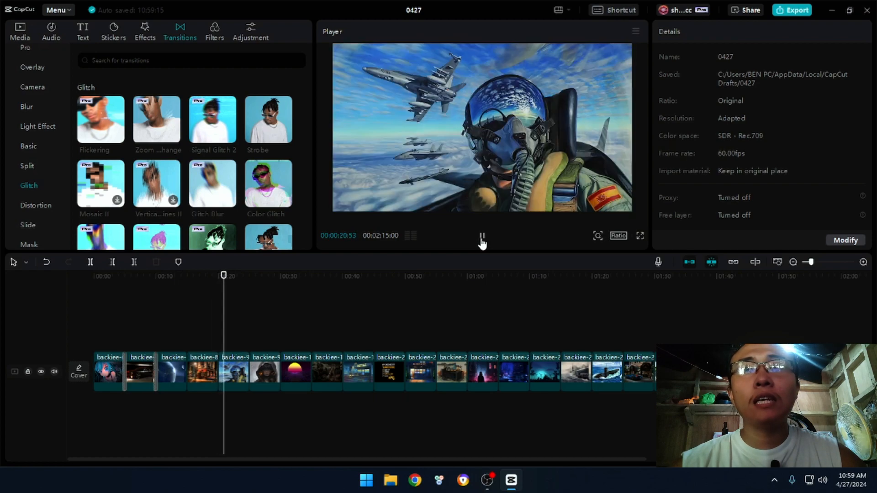
left_click_drag(156, 283, 88, 336)
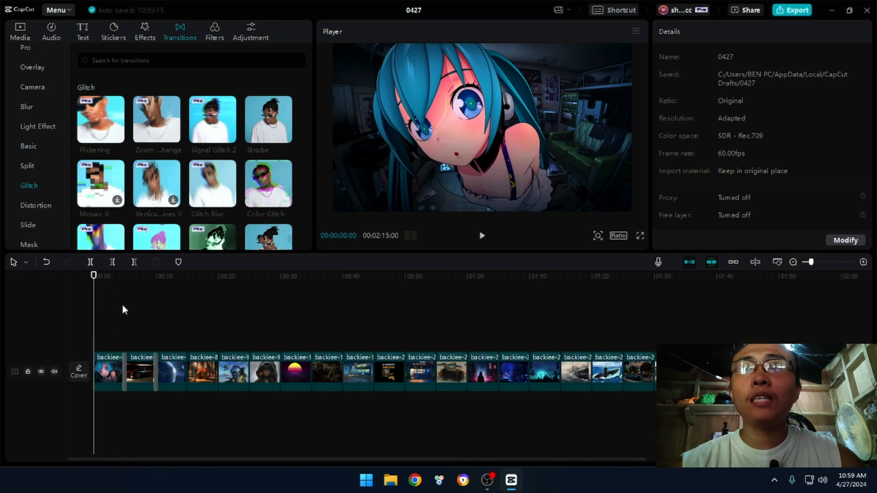
left_click_drag(114, 283, 59, 299)
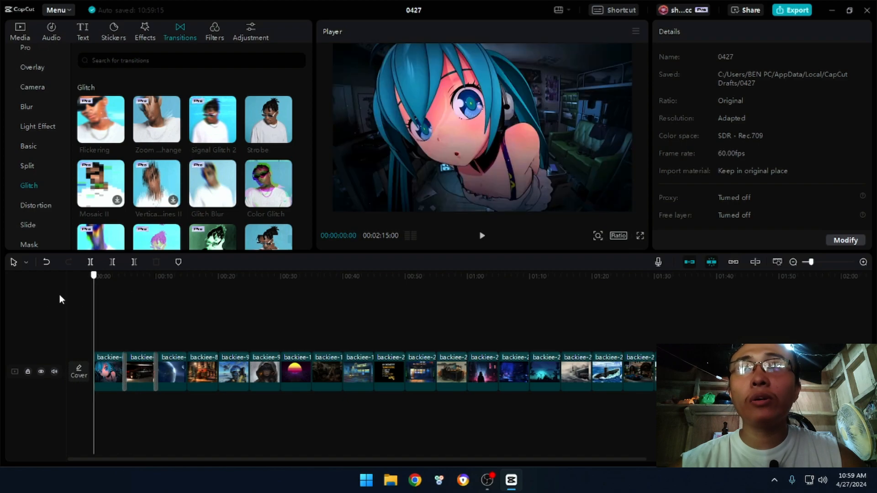
Preview the Mosaic II glitch transition and browse the In, Out and Combo animations available for the third clip
left_click(109, 199)
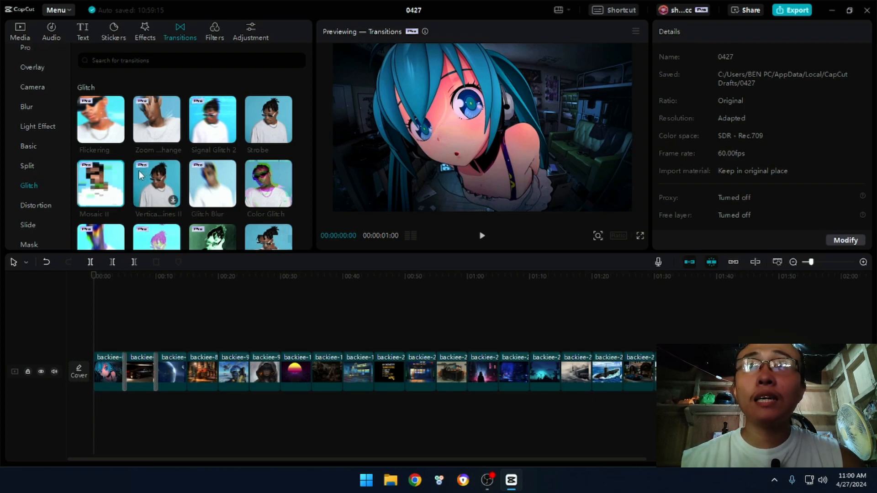
left_click(174, 365)
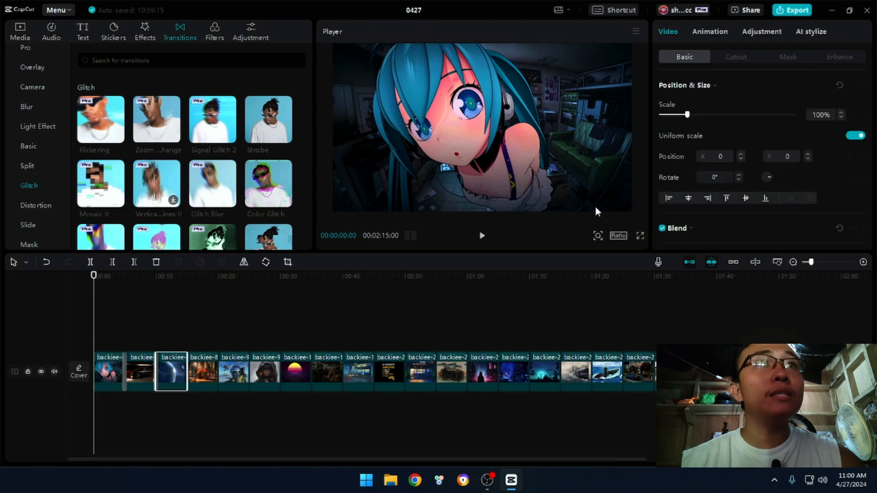
left_click(723, 34)
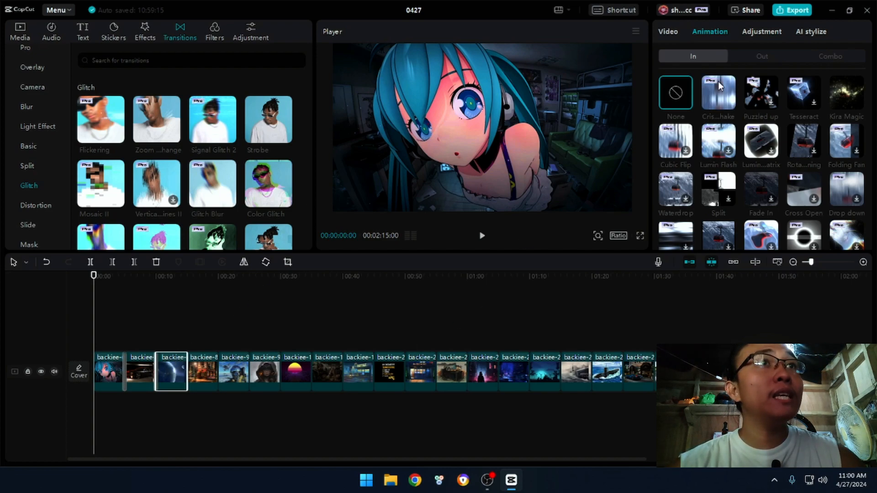
left_click(760, 58)
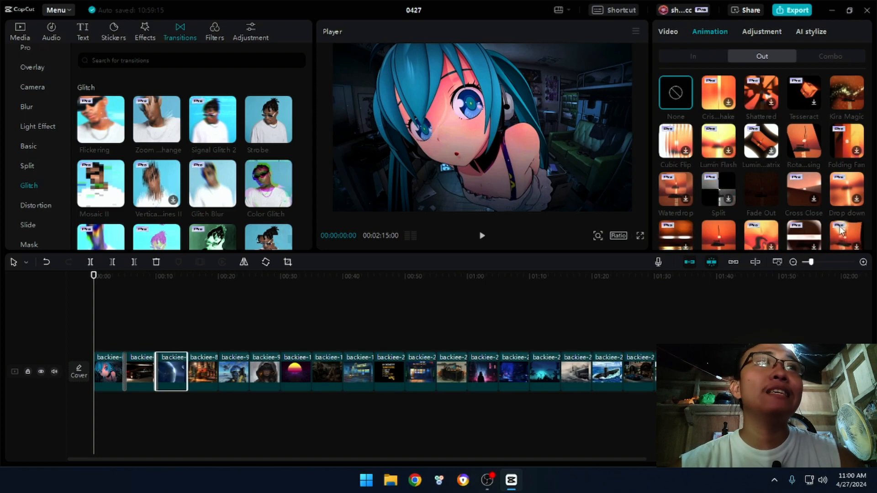
scroll(818, 194, "down", 5)
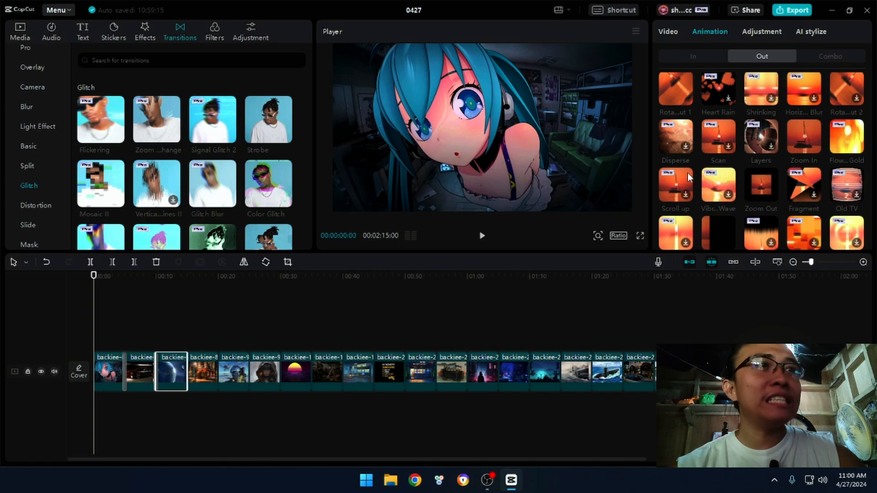
scroll(687, 172, "down", 3)
scroll(687, 173, "up", 5)
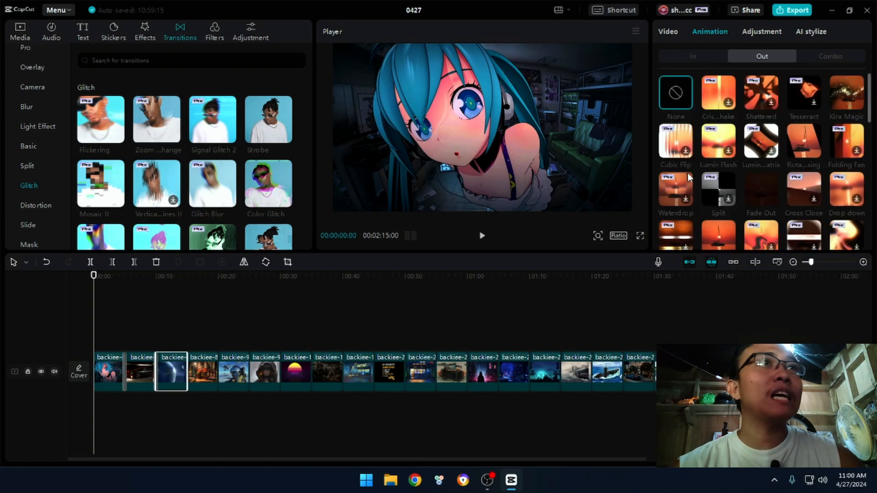
left_click(811, 58)
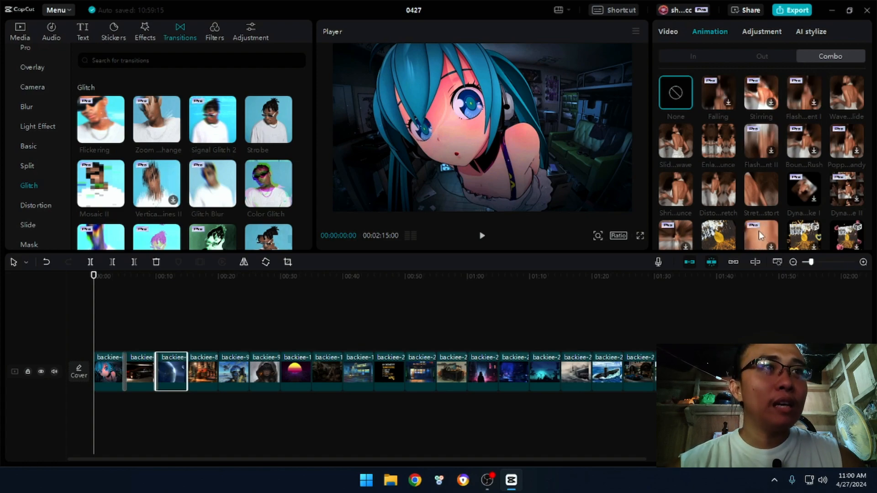
scroll(758, 224, "down", 2)
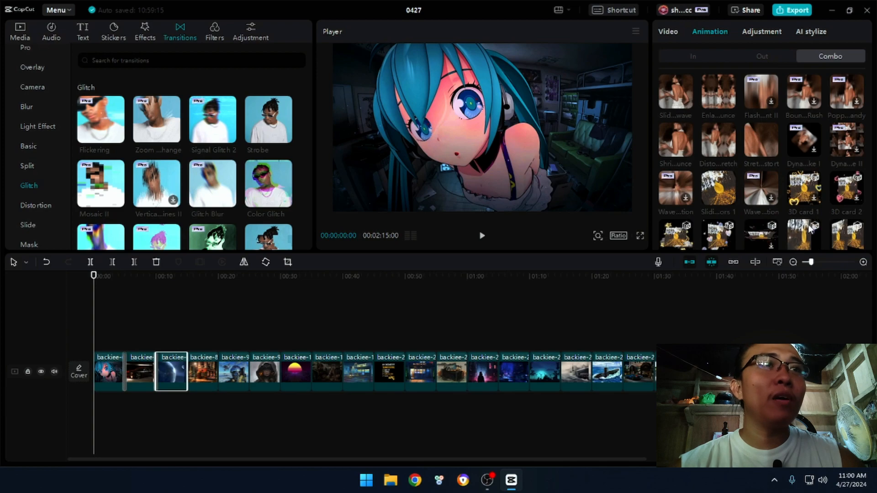
scroll(724, 187, "up", 2)
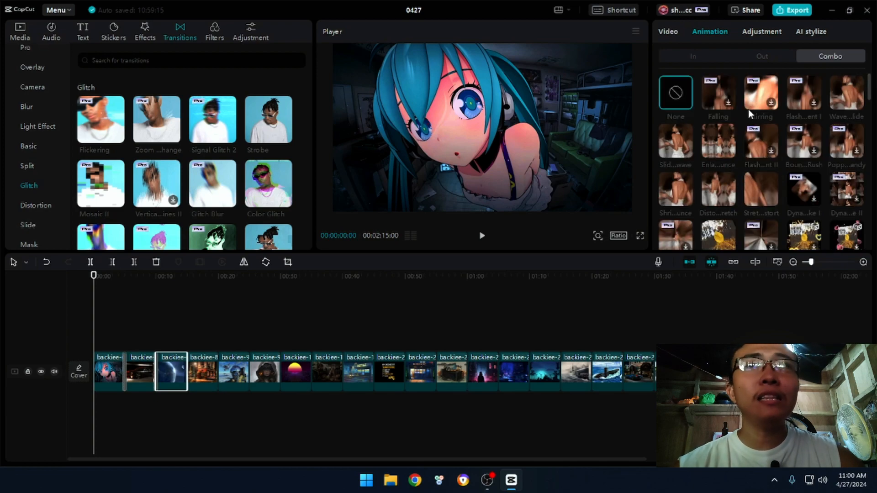
left_click(749, 56)
left_click(705, 55)
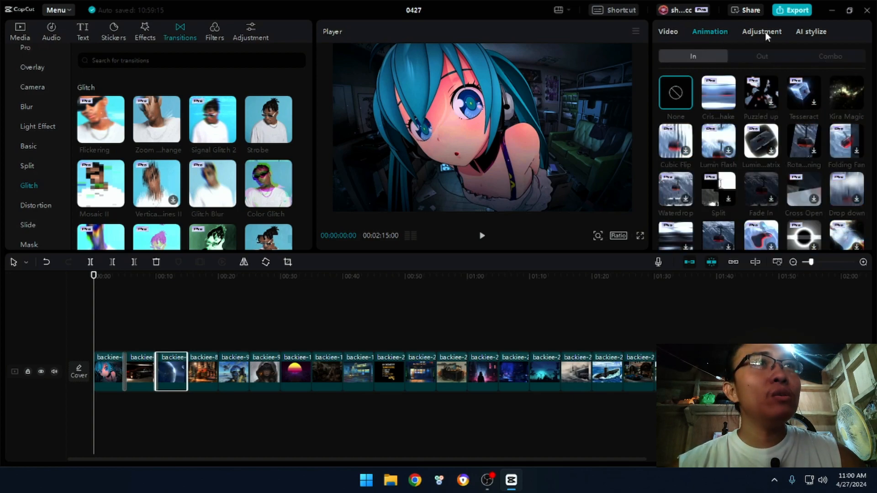
left_click(669, 32)
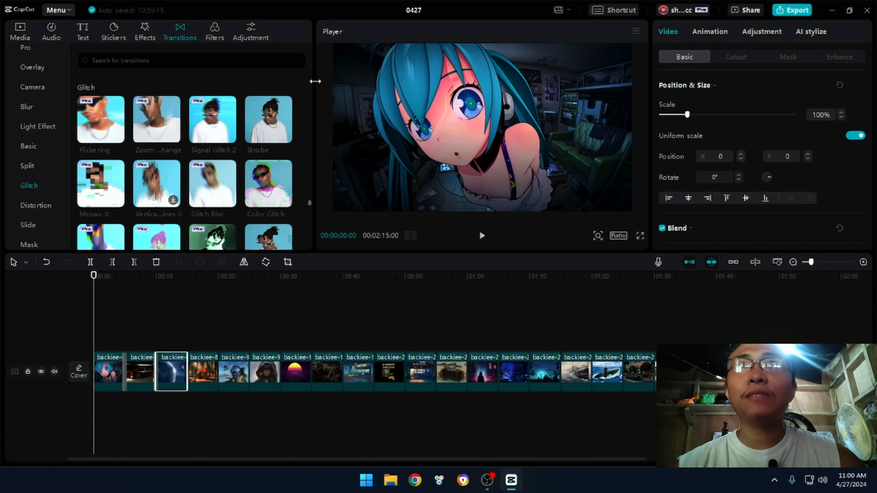
left_click(201, 370)
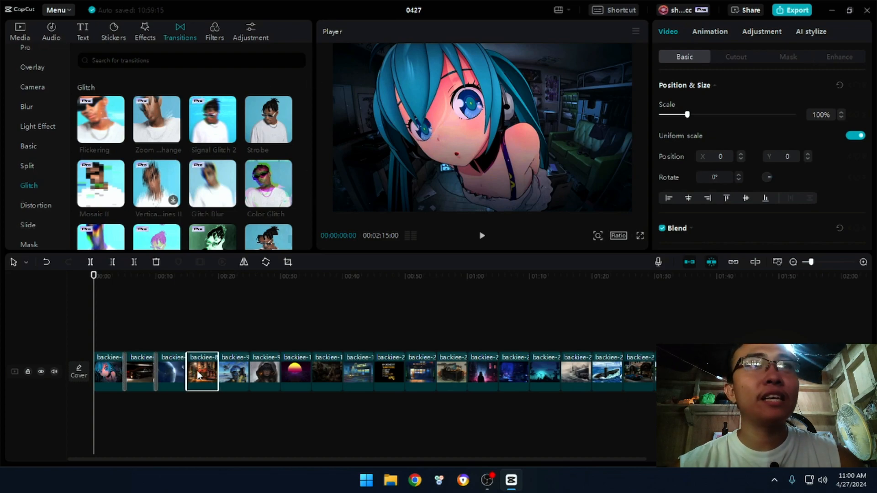
left_click(173, 364)
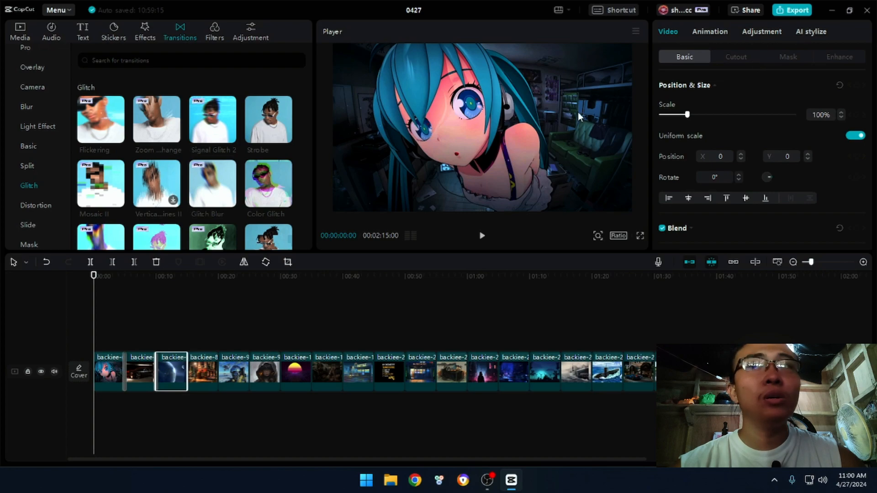
left_click(205, 370)
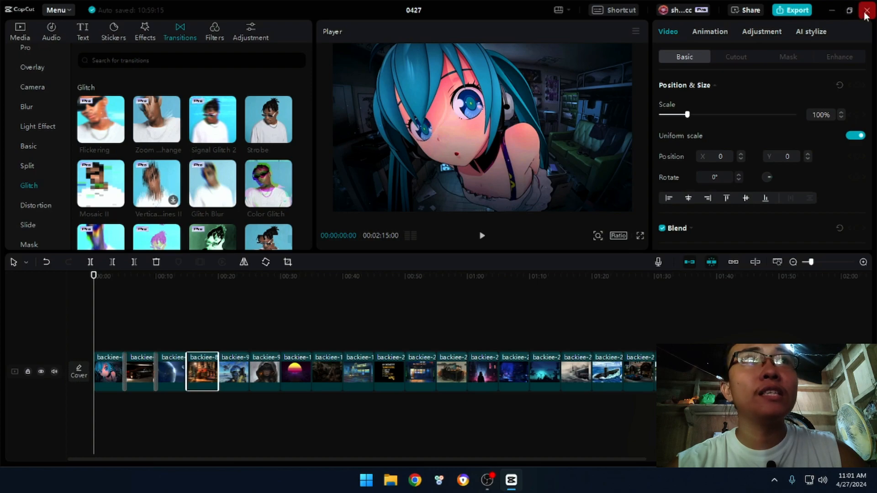
left_click_drag(114, 286, 92, 308)
Look through the effects, adjustment, filters, transitions, stickers, audio and media libraries, and browse the trending text templates
left_click(149, 34)
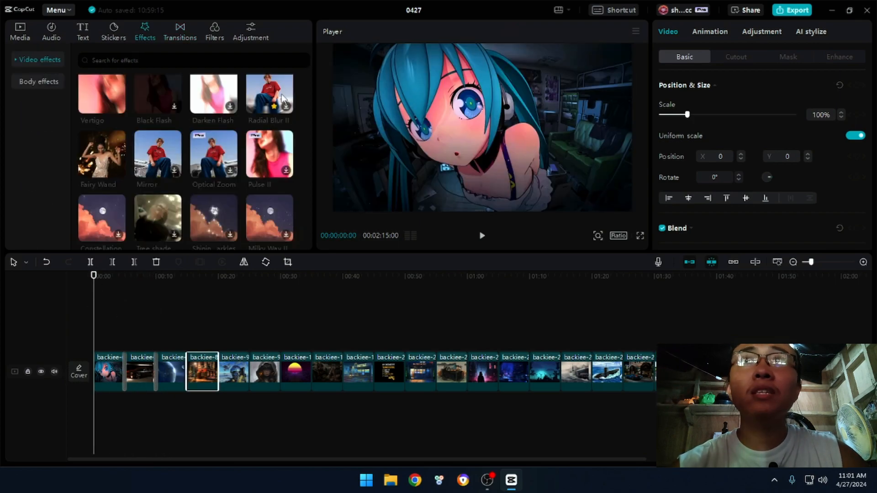
left_click(256, 31)
left_click(218, 33)
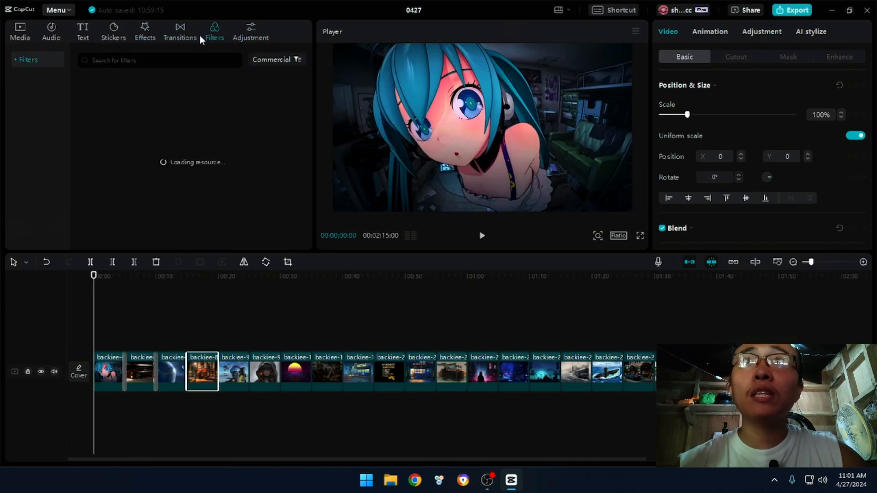
left_click(188, 33)
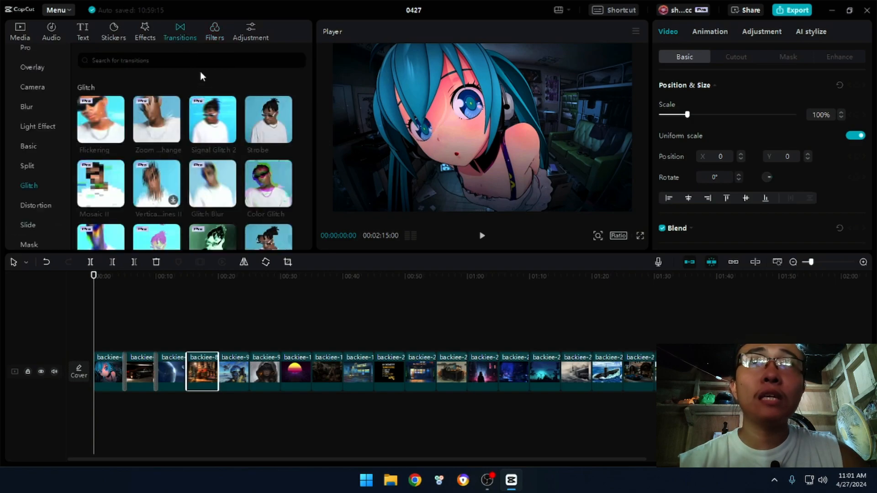
left_click(155, 32)
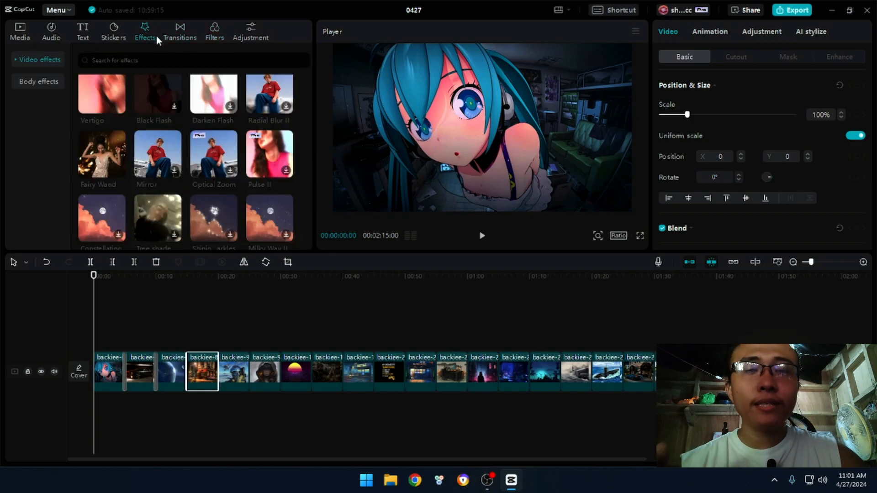
left_click(114, 28)
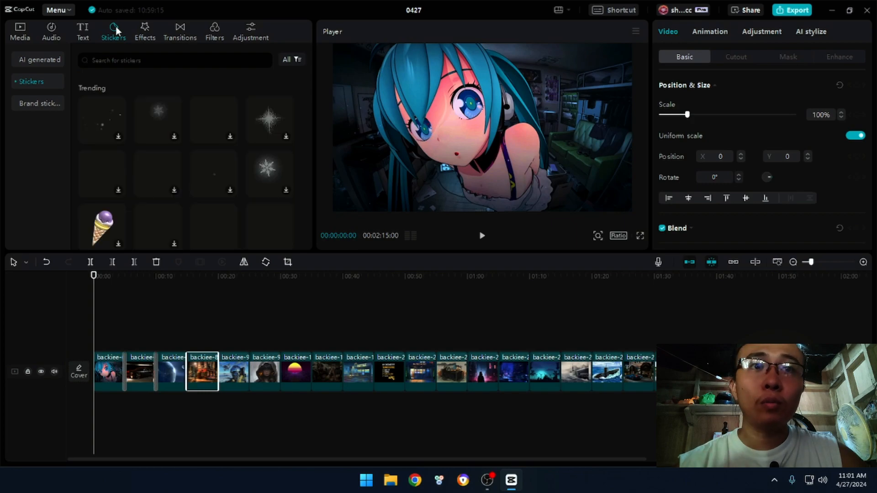
left_click(82, 32)
left_click(52, 31)
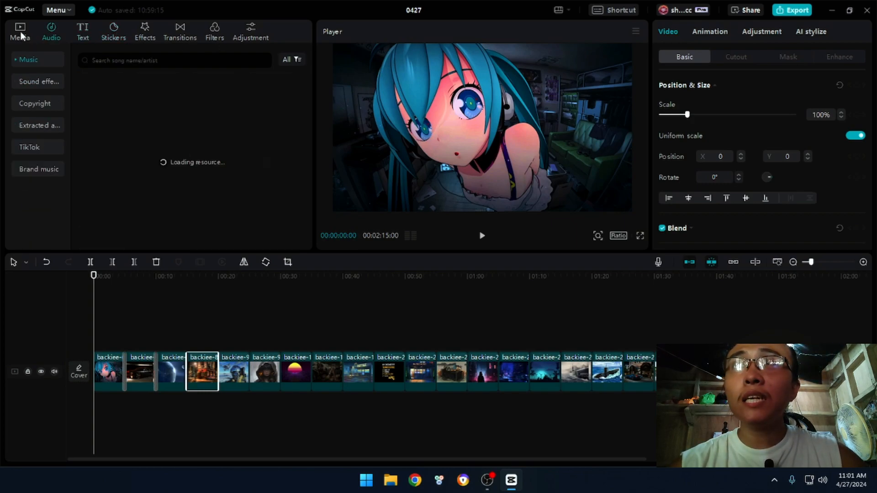
left_click(20, 31)
left_click(81, 32)
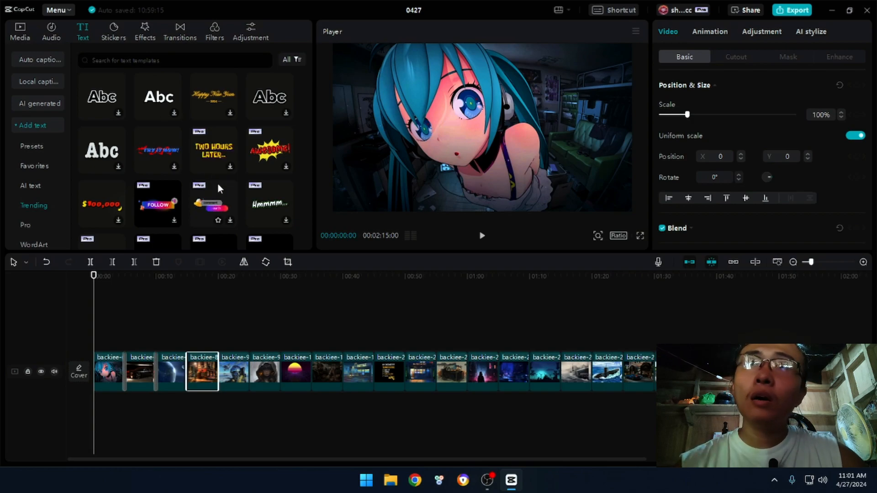
scroll(217, 183, "down", 3)
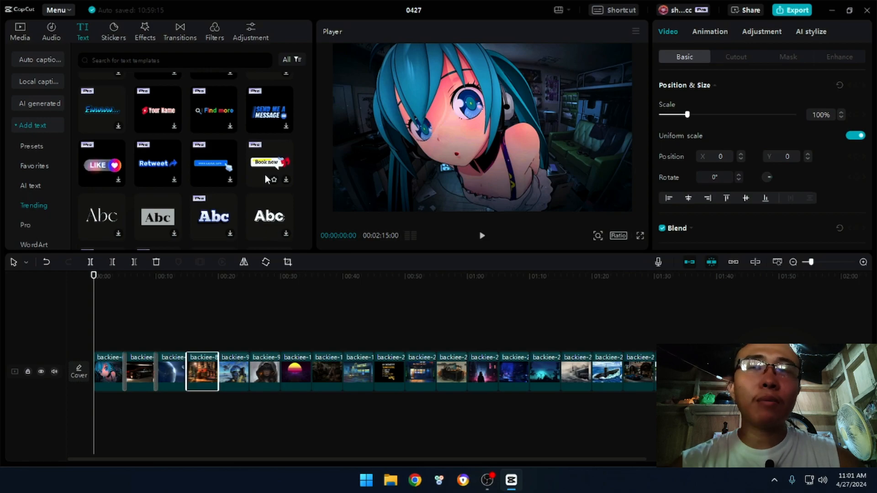
scroll(248, 160, "up", 5)
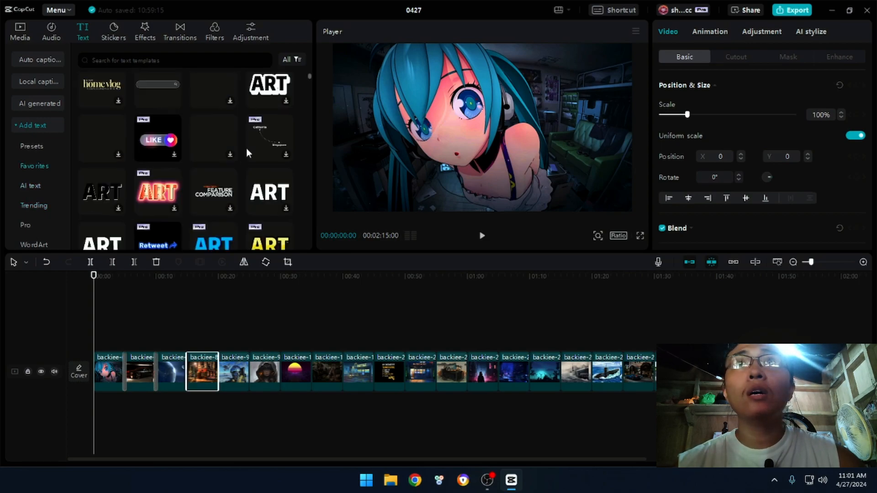
Close the current project and open the existing project 0426
left_click(867, 12)
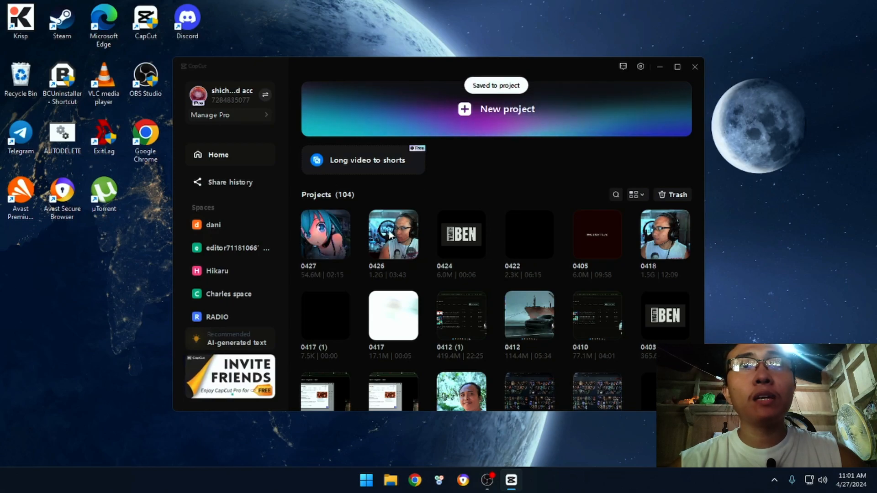
left_click(389, 234)
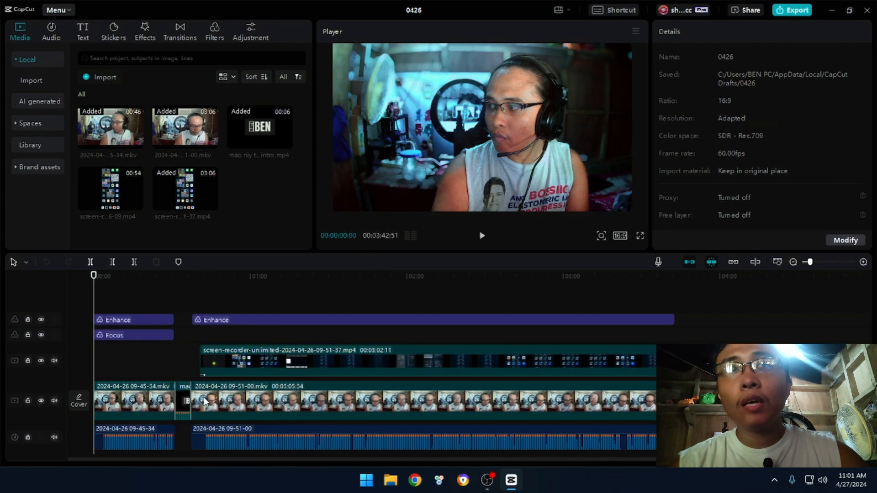
Examine the basic audio settings of the two extracted audio clips, including volume, loudness normalization, voice enhancement and noise reduction
left_click(232, 433)
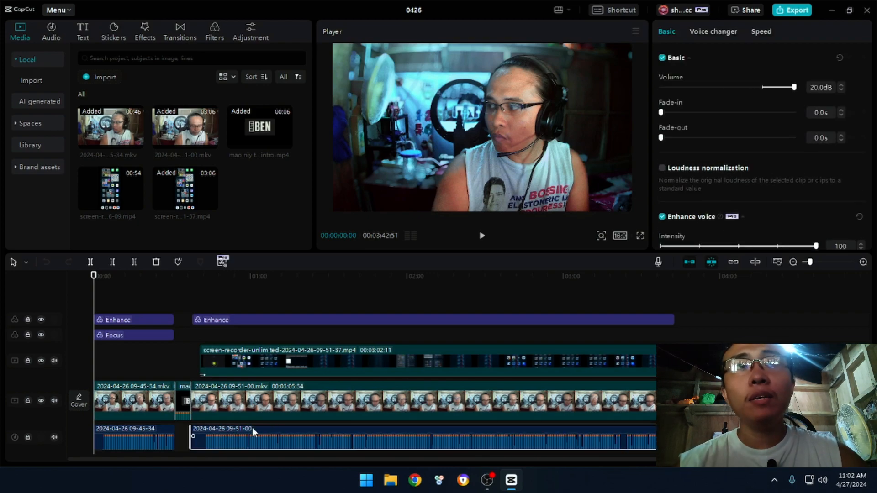
left_click(152, 432)
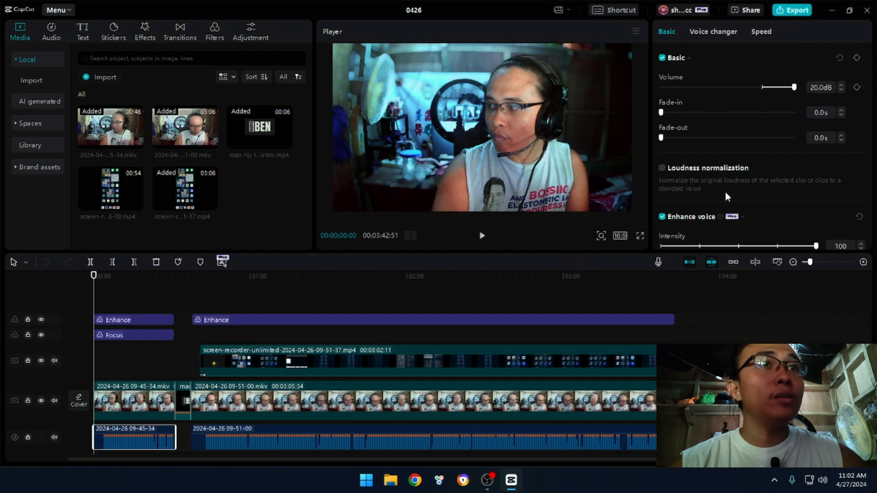
scroll(726, 194, "down", 4)
scroll(705, 147, "up", 4)
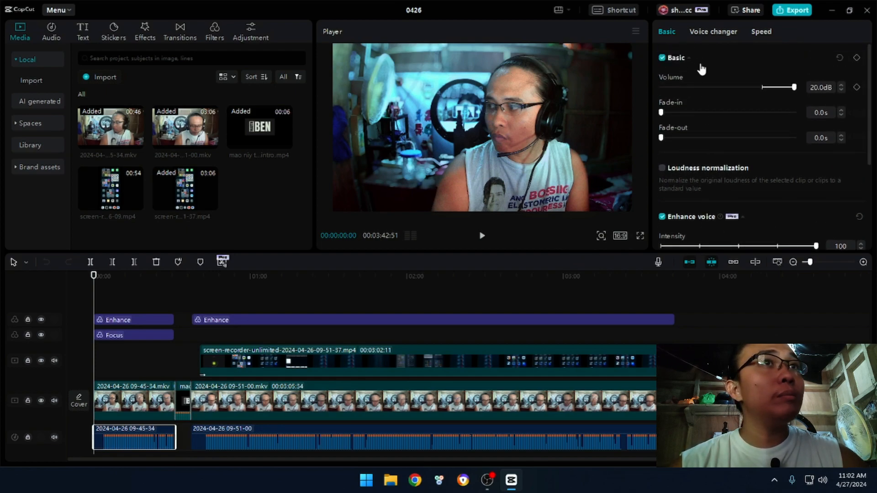
scroll(701, 173, "down", 4)
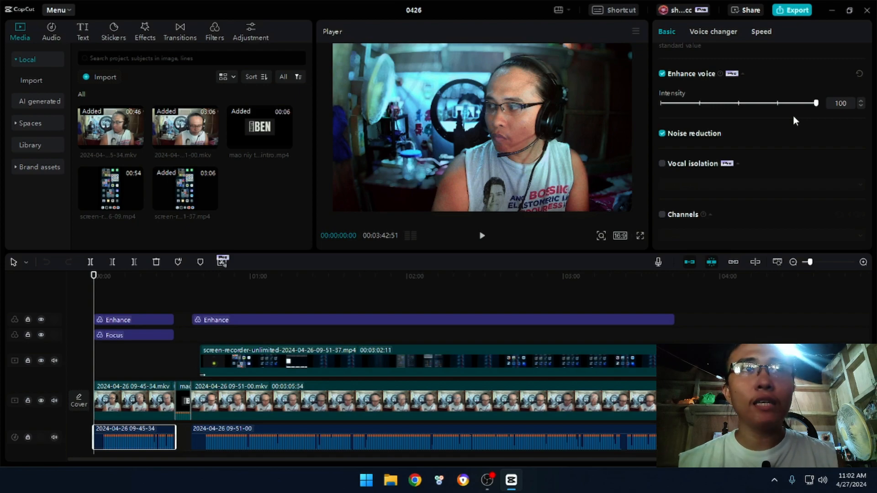
Enable vocal isolation with Keep vocal on the first audio clip, with voice enhancement intensity at 100, and play back the result
left_click_drag(815, 104, 827, 125)
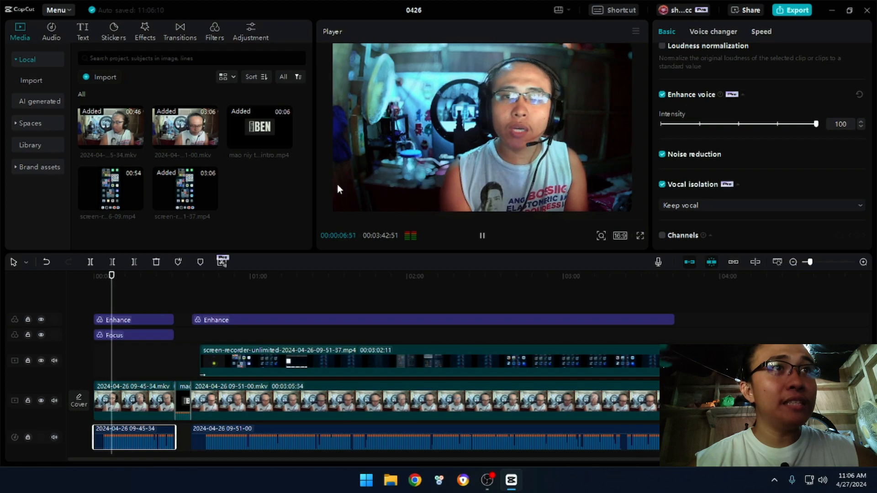
left_click(481, 236)
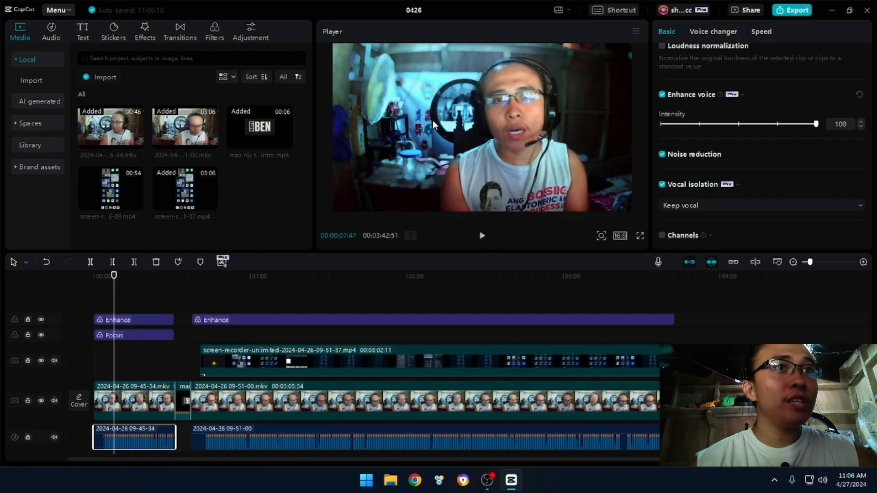
scroll(330, 315, "down", 1)
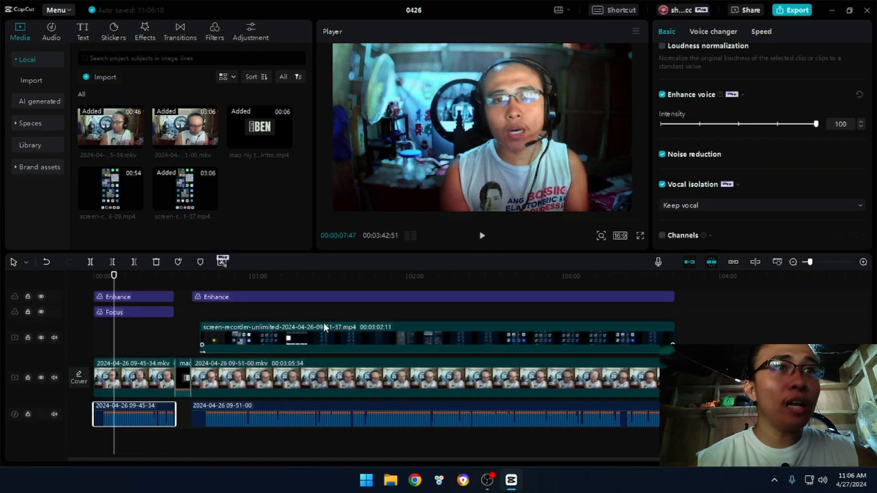
scroll(462, 365, "up", 1)
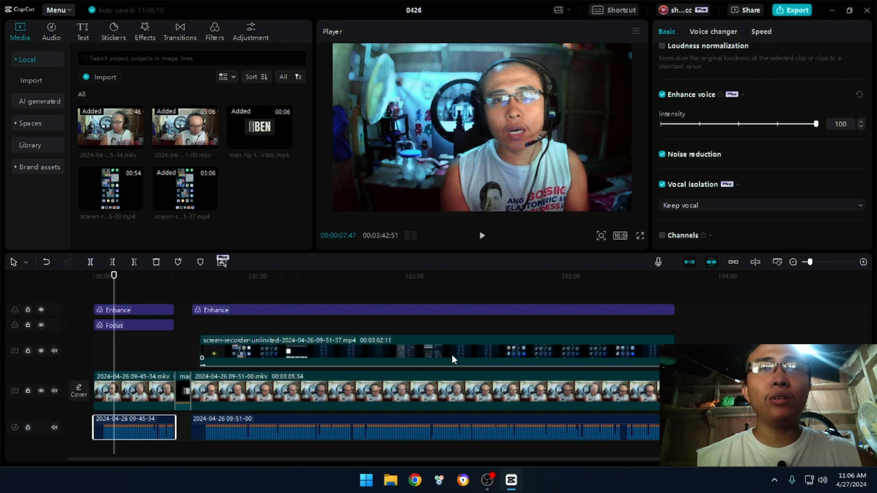
left_click(486, 480)
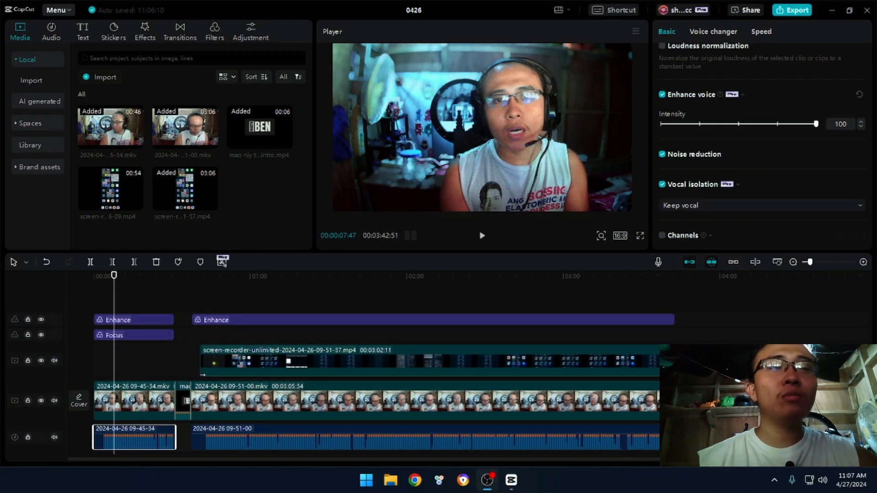